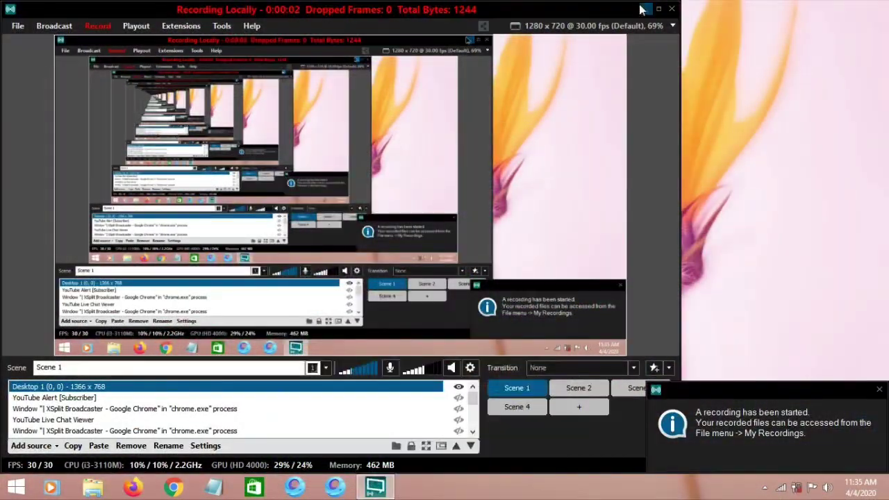
Minimize the XSplit Broadcaster window so only the desktop shows while recording continues
left_click(642, 10)
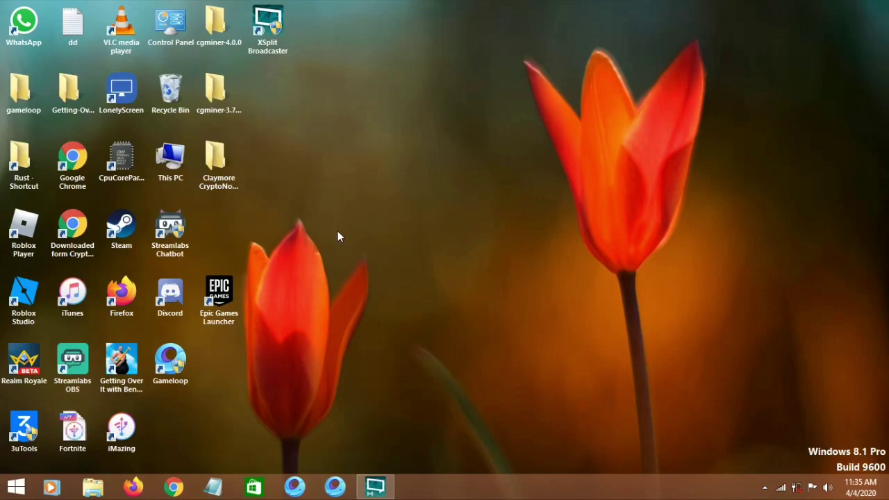
Search 'imazing' in Chrome, open the iMazing website and start its free Windows download
left_click(173, 487)
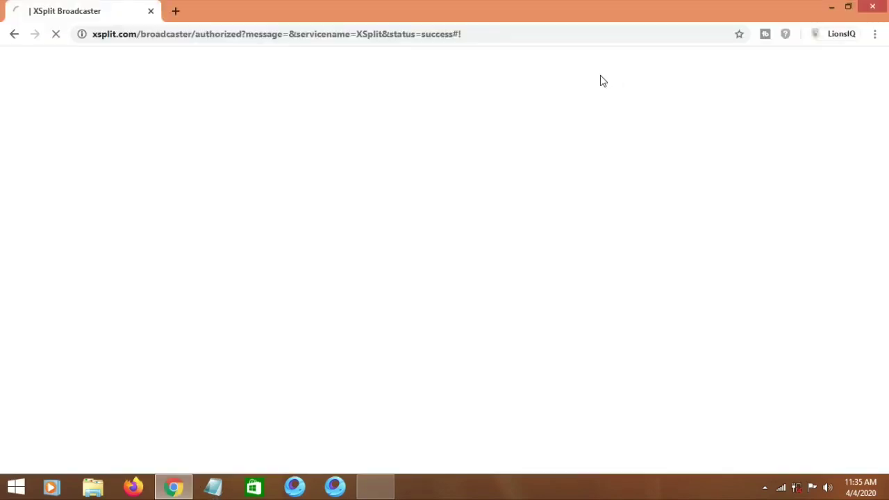
left_click(383, 32)
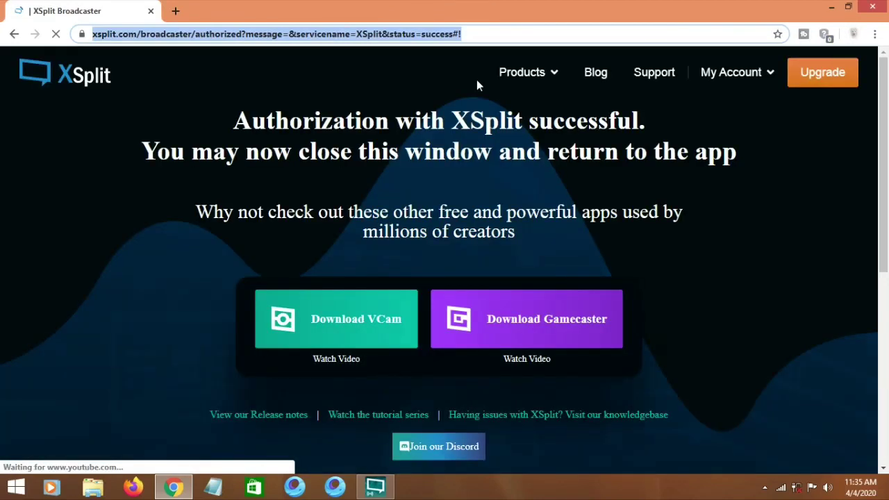
type("im")
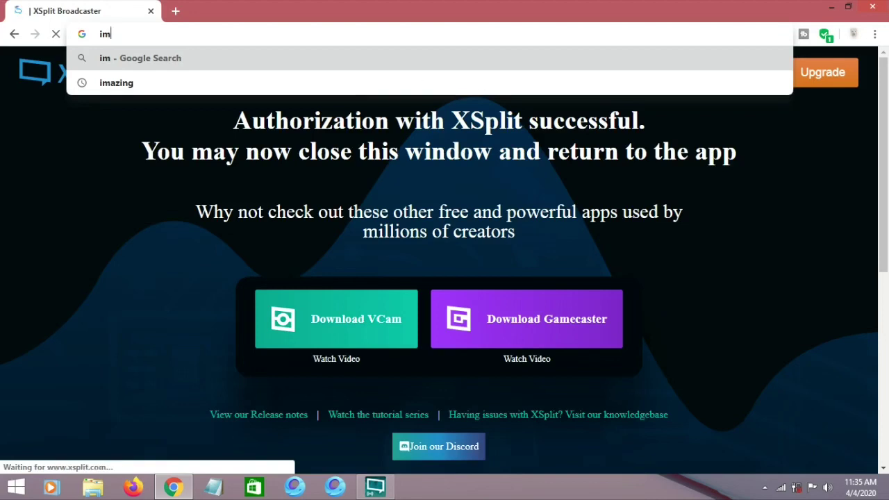
key("Down")
key("Return")
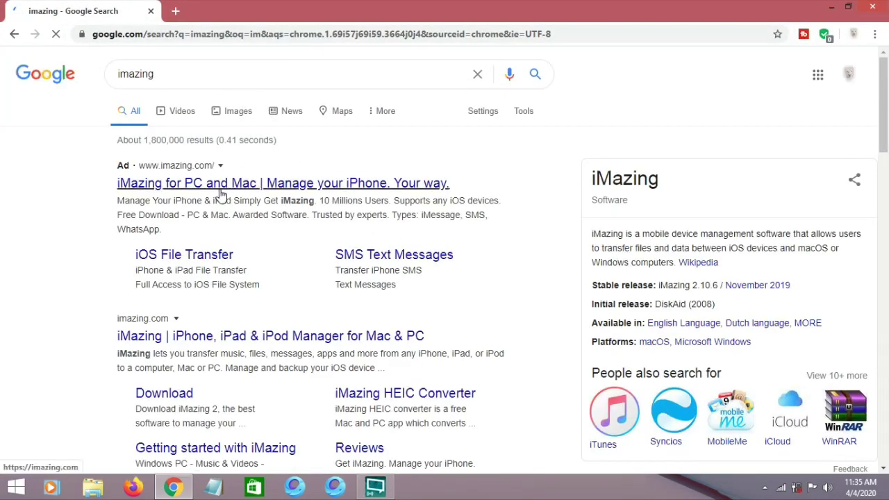
left_click(190, 189)
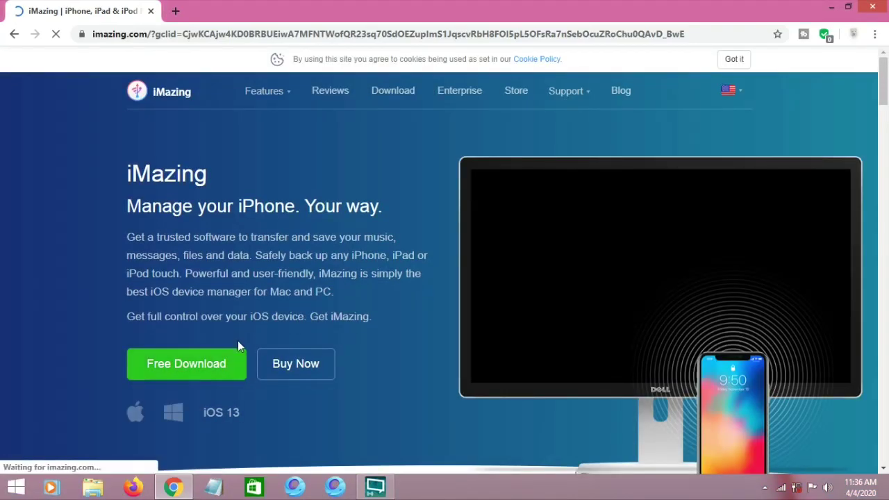
left_click(211, 370)
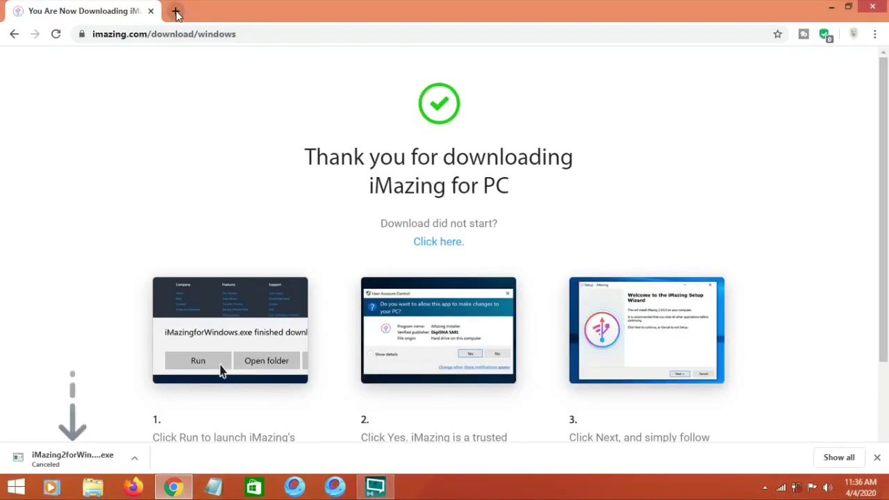
left_click(175, 11)
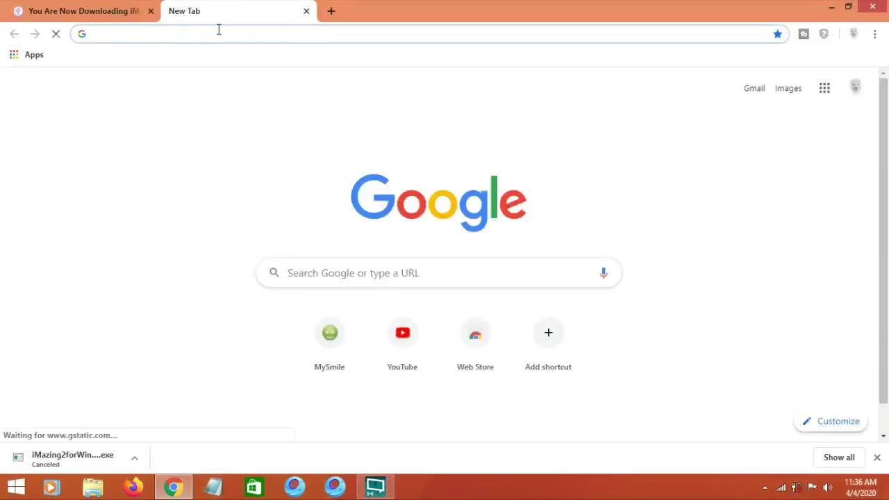
Search Google for 7zip and open the official 'Download - 7-Zip' page
type("z")
key("BackSpace")
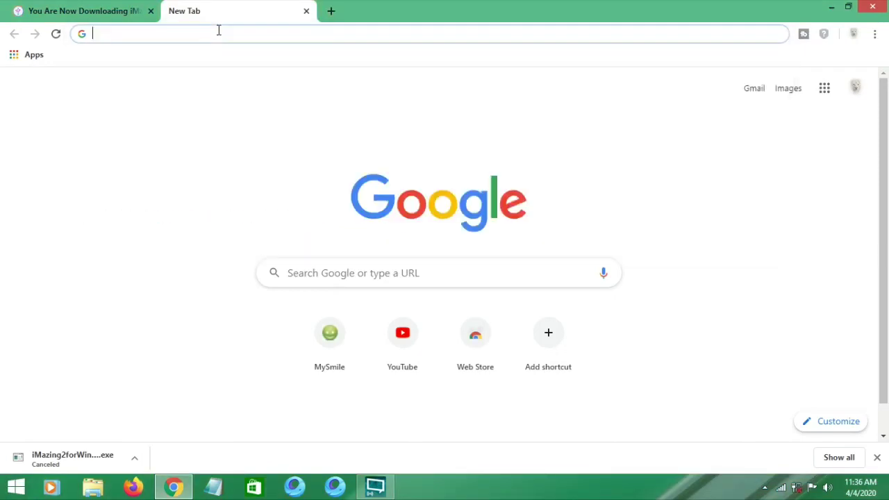
type("7zi")
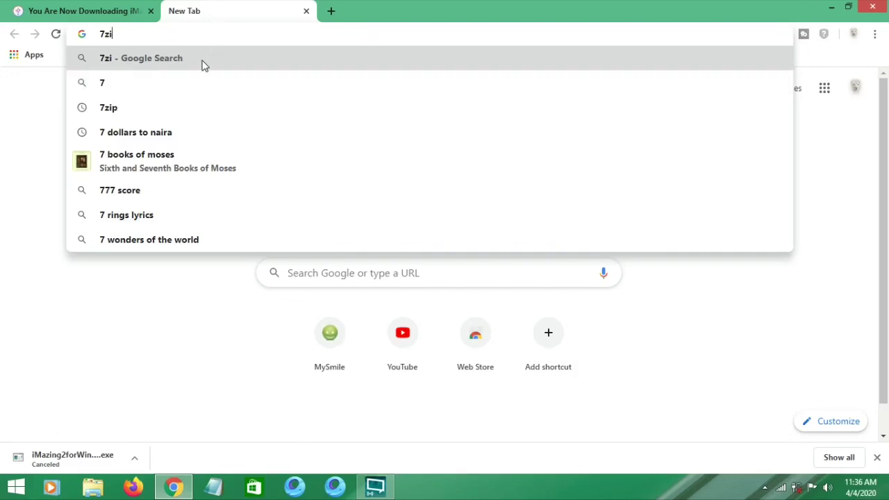
left_click(122, 105)
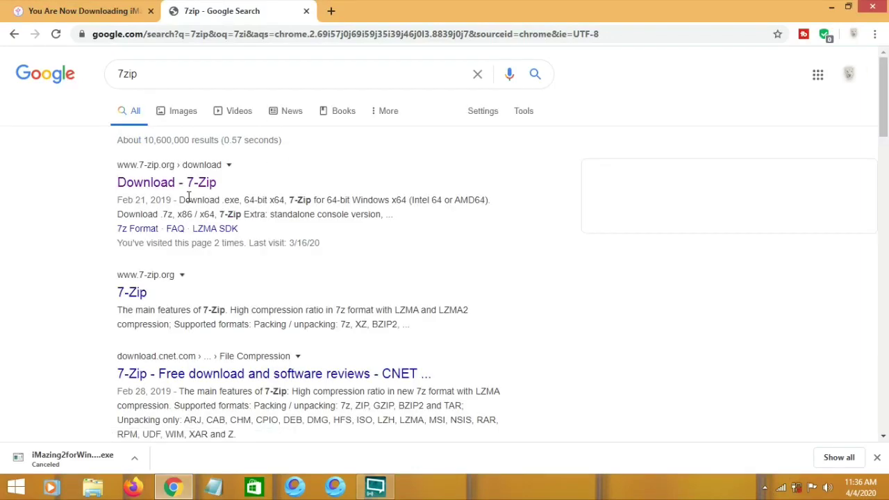
left_click(206, 185)
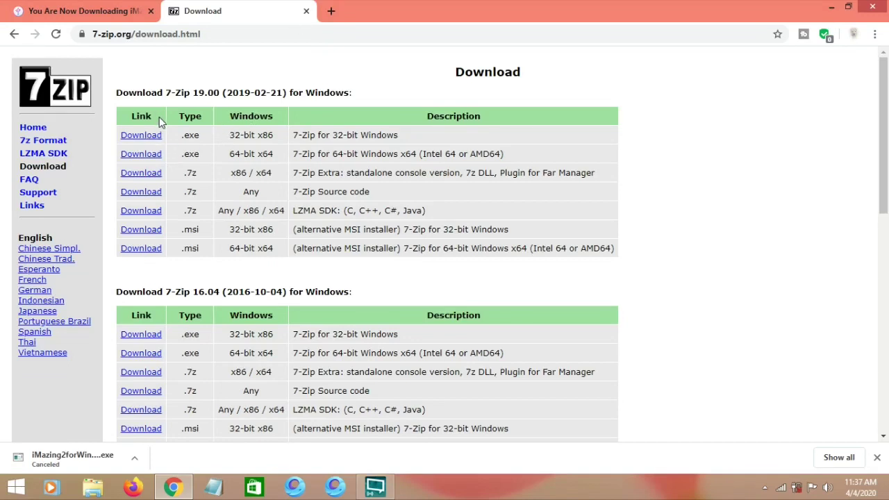
Download the 64-bit x64 7-Zip 19.00 installer and open the download's options
left_click(148, 156)
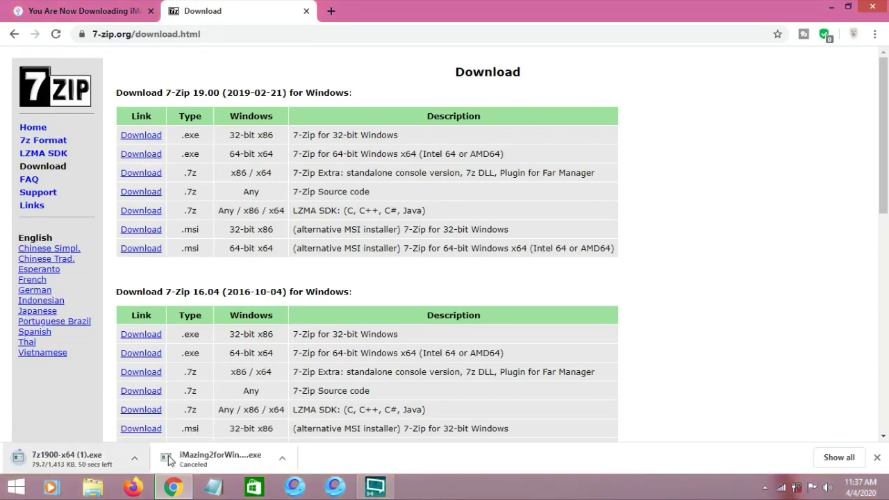
left_click(136, 460)
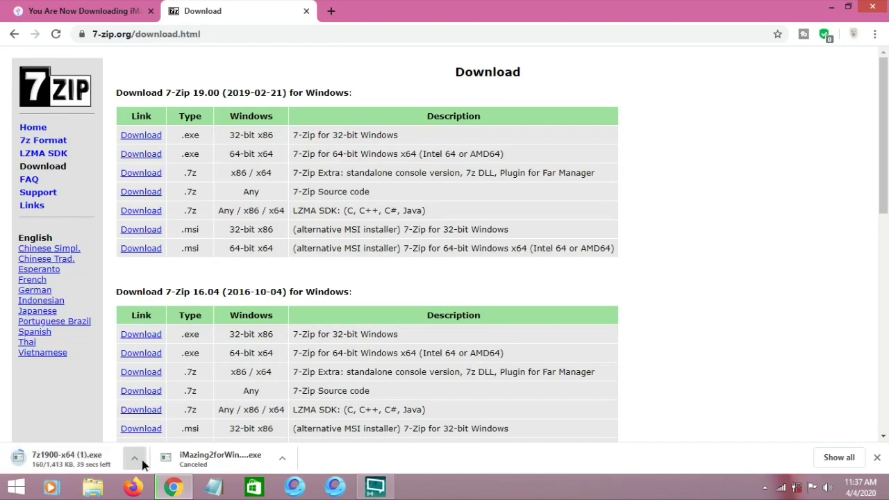
left_click(143, 438)
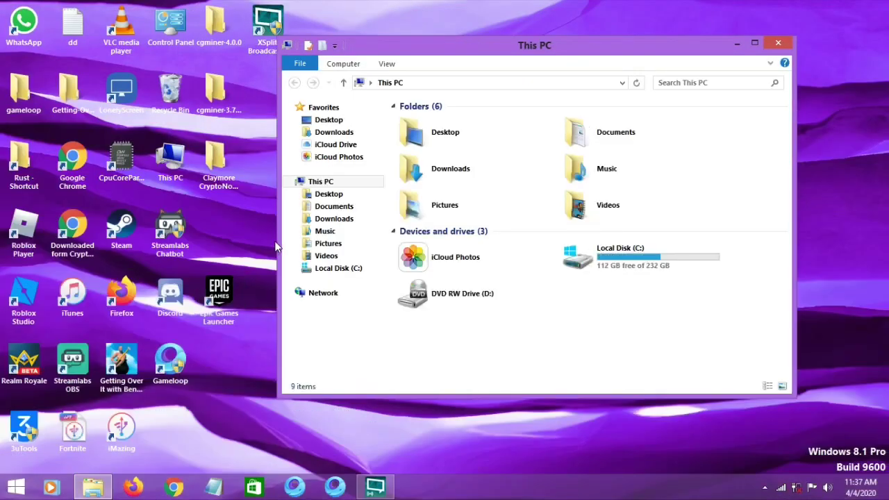
Browse the Downloads folder in File Explorer, then launch iMazing from its desktop shortcut
left_click(327, 219)
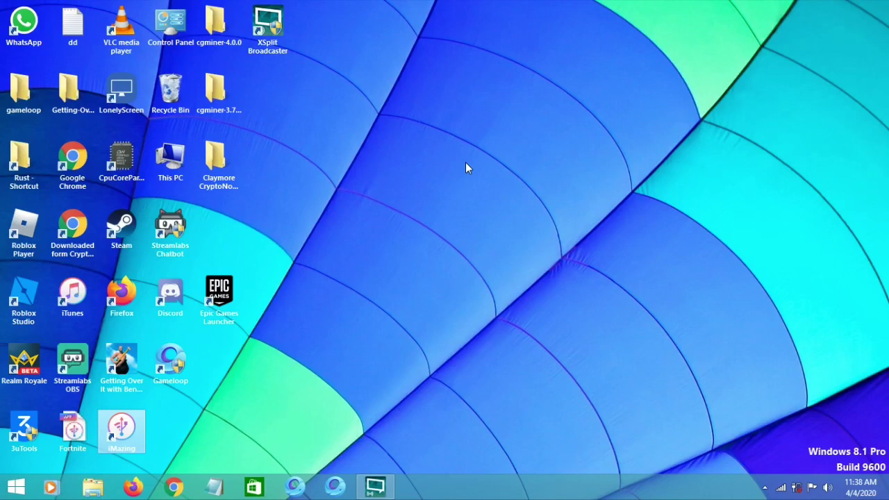
double_click(139, 425)
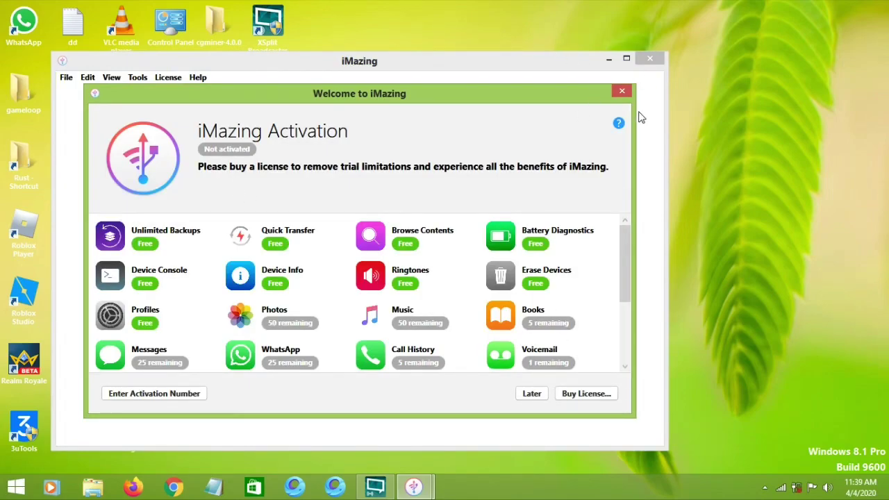
Dismiss the Welcome to iMazing and Software Update dialogs, then open Manage Apps for the iPhone 7
left_click(623, 91)
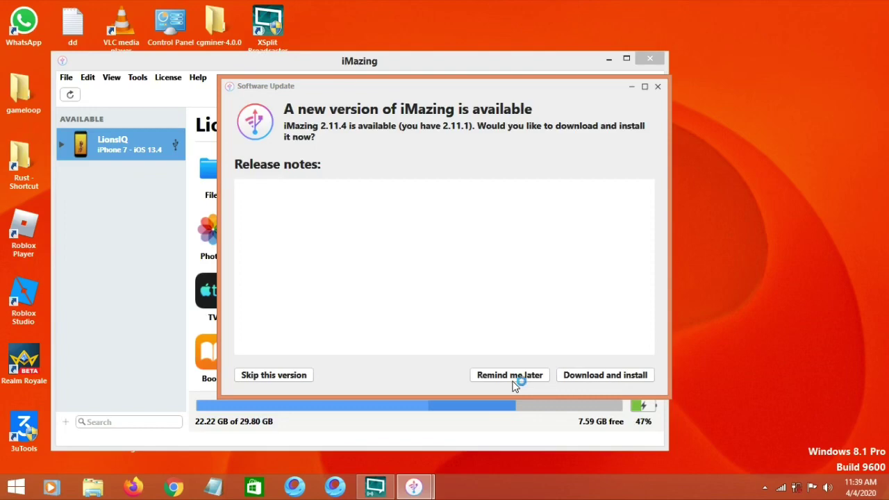
left_click(659, 86)
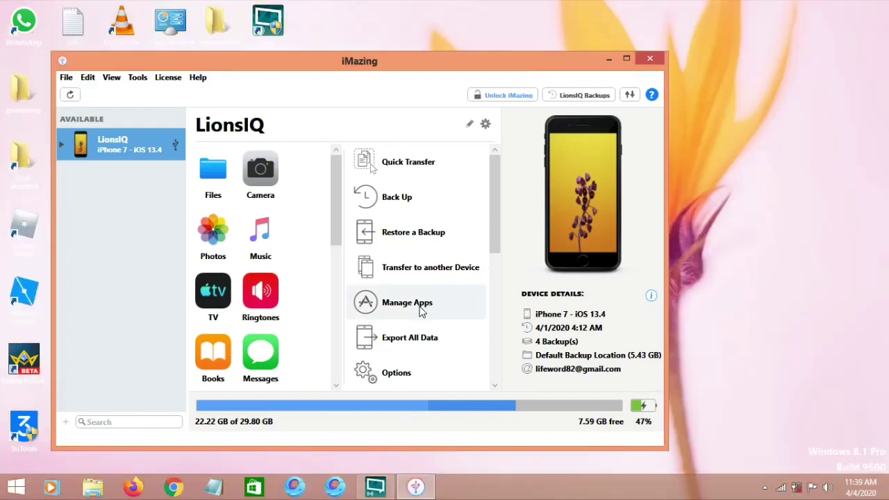
left_click(421, 305)
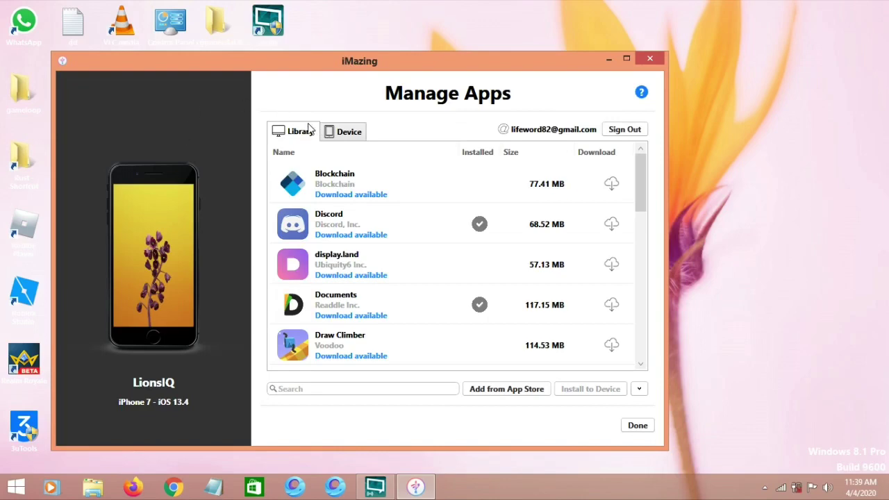
Choose Back Up App Data for Fortnite from the iPhone's Device app list
left_click(347, 132)
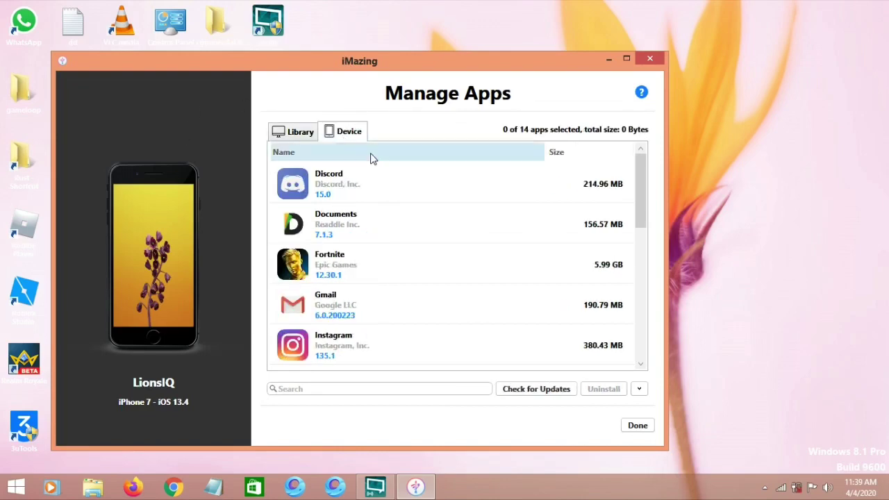
left_click(461, 253)
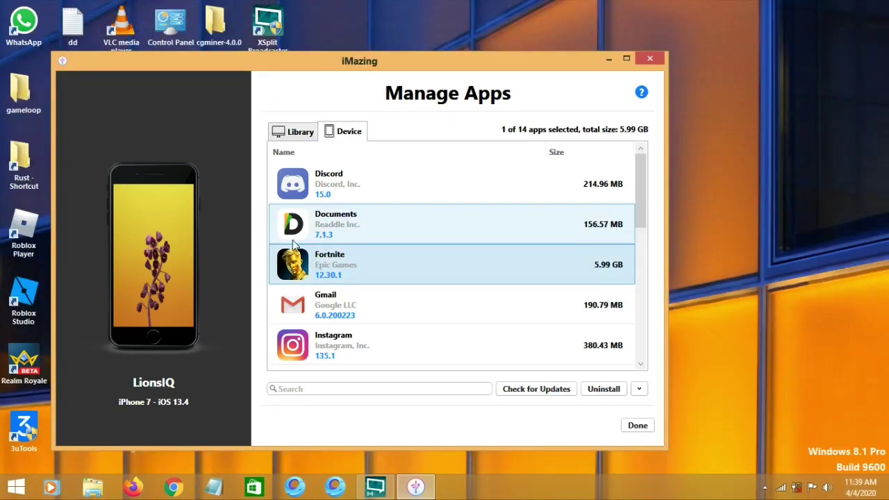
right_click(356, 273)
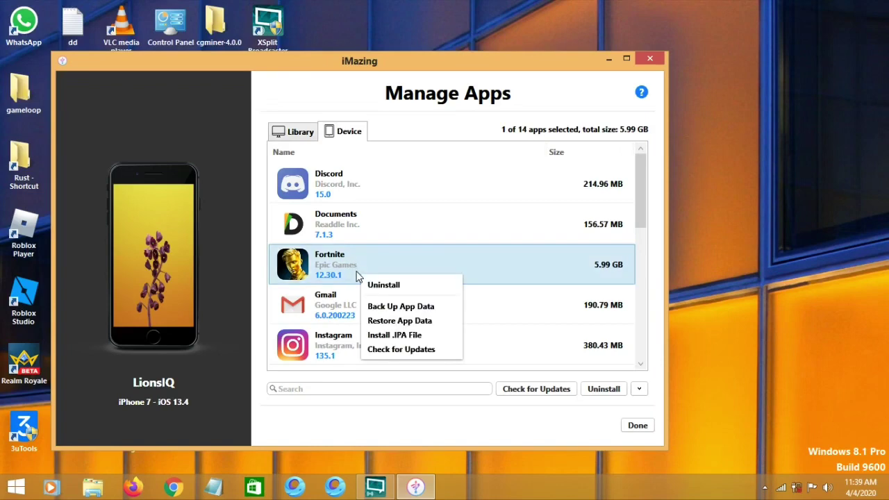
left_click(416, 307)
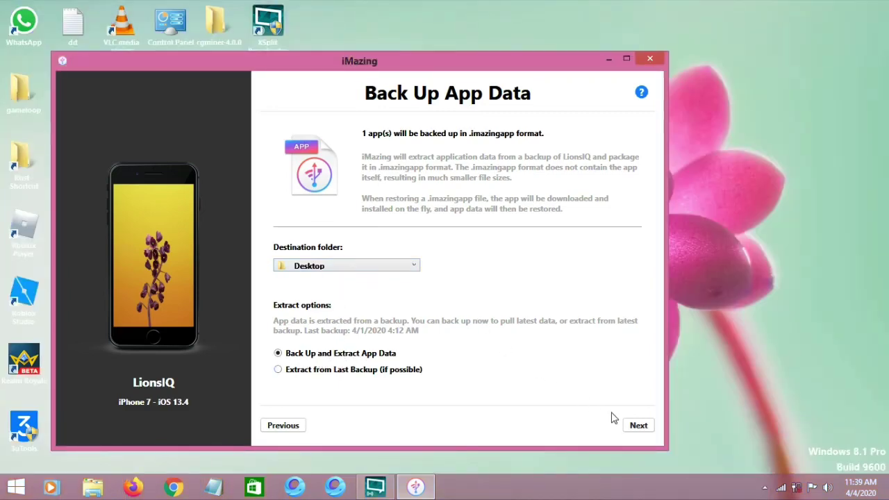
Run the Fortnite app data backup to the Desktop, close the finished window and minimize iMazing
left_click(636, 426)
left_click(640, 426)
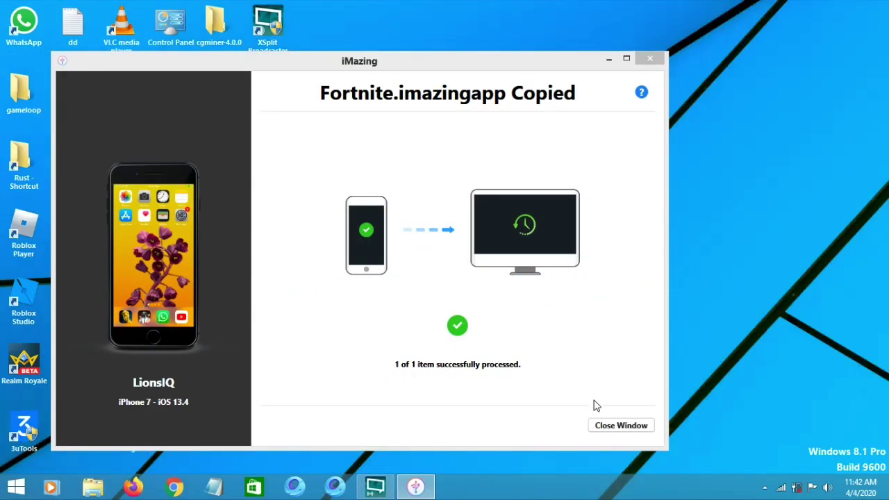
left_click(596, 425)
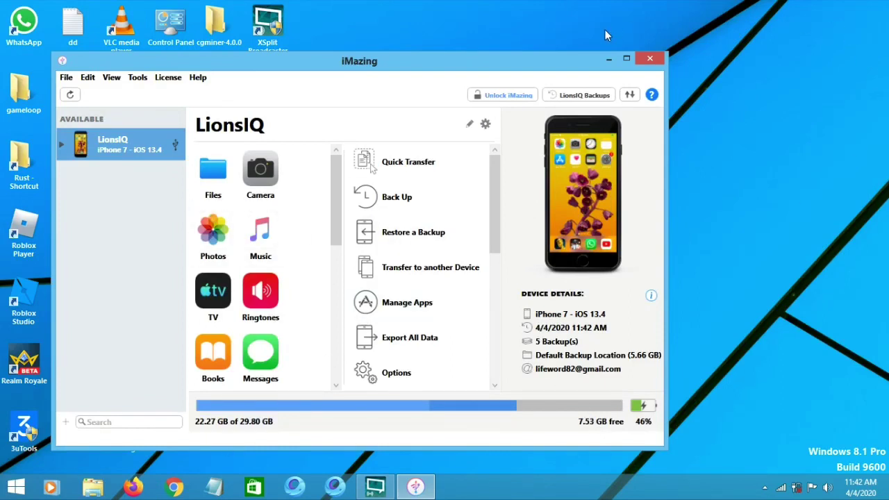
left_click(607, 59)
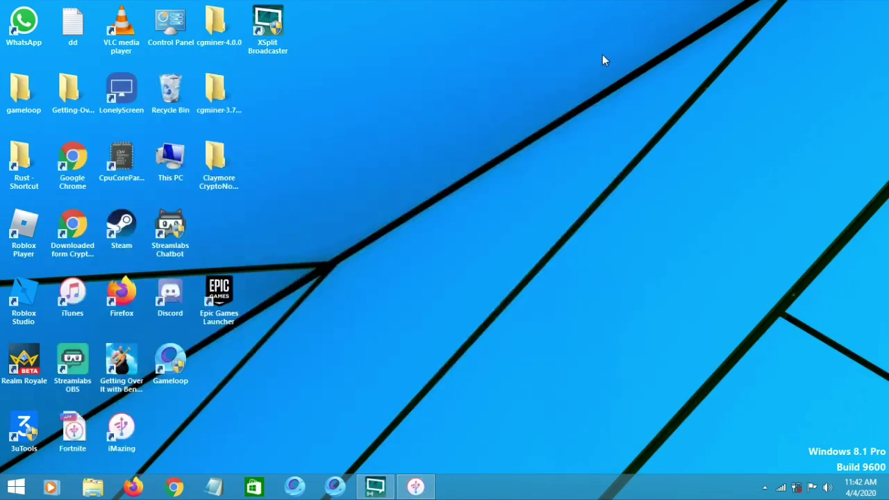
Open the Fortnite backup file on the desktop in 7-Zip File Manager
right_click(73, 434)
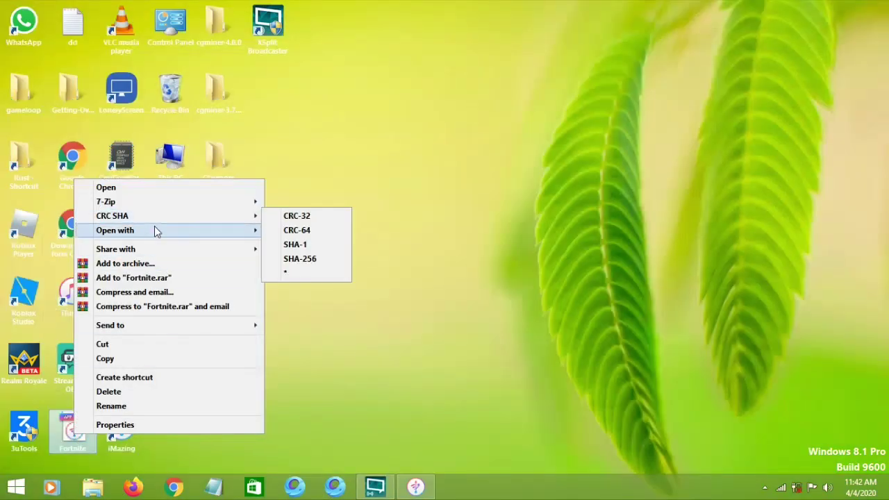
mouse_move(156, 231)
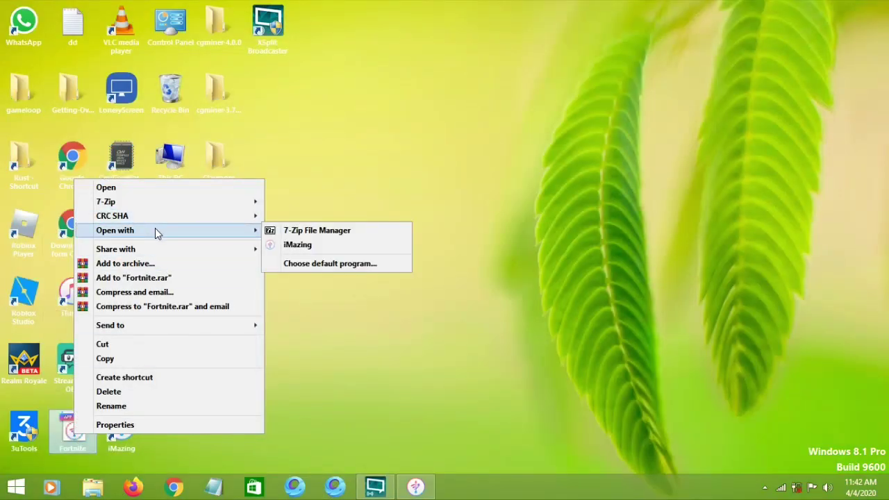
left_click(289, 229)
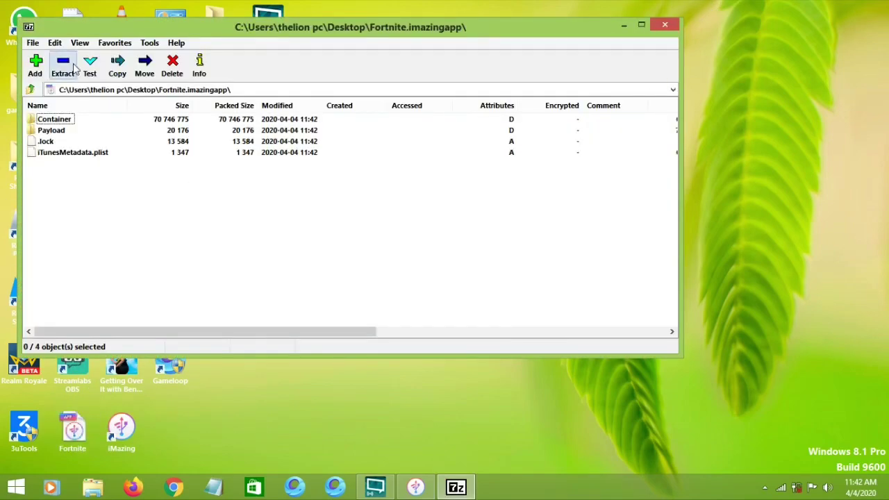
Browse to Container\Documents\FortniteGame\Saved\Config\IOS and open GameUserSettings.ini in Notepad
double_click(59, 119)
double_click(60, 142)
left_click(63, 131)
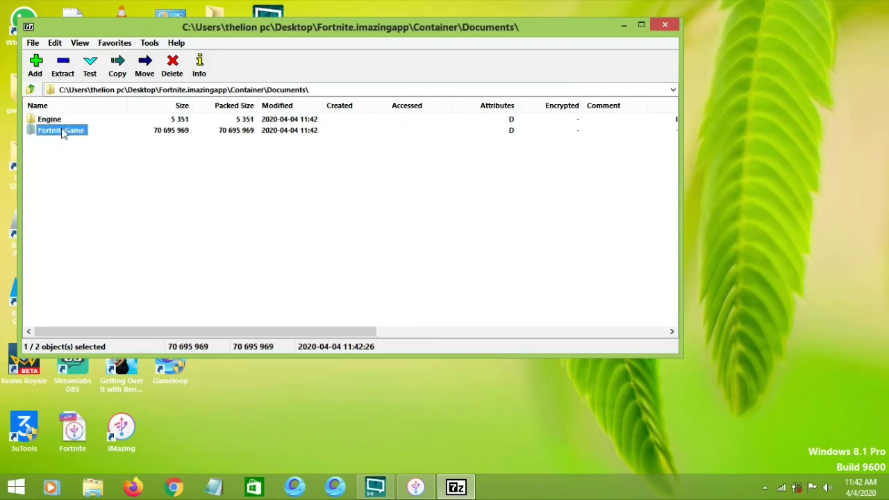
double_click(62, 132)
double_click(57, 123)
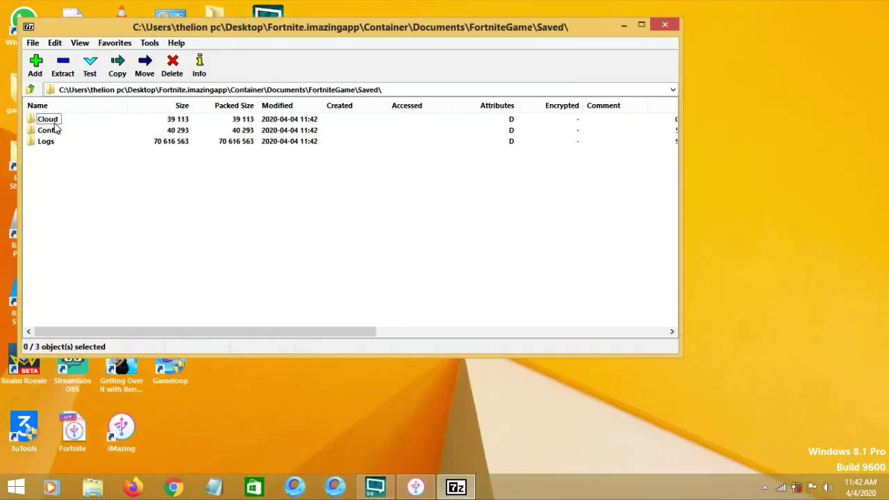
double_click(50, 131)
double_click(45, 131)
left_click(55, 123)
double_click(55, 123)
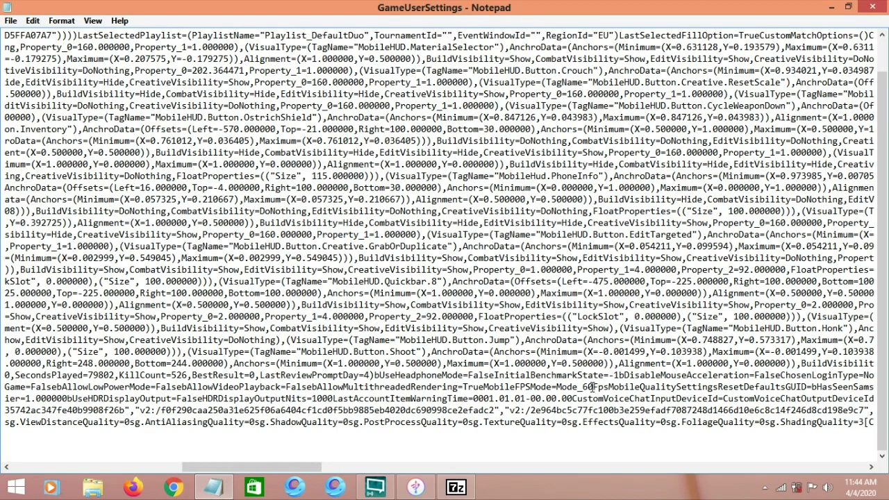
Change Mode_60Fps to Mode_120Fps and FrameRateLimit from 60 to 999 in GameUserSettings.ini
key("BackSpace")
key("BackSpace")
type("120")
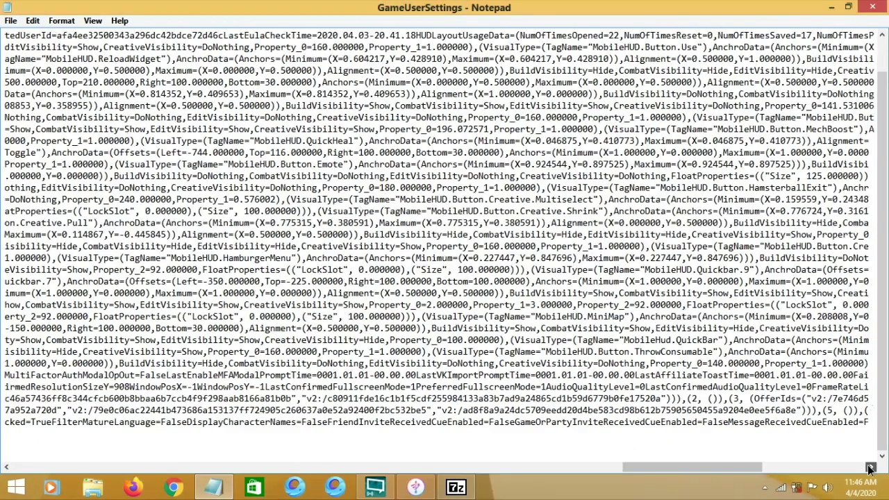
left_click(870, 470)
left_click_drag(870, 470, 870, 470)
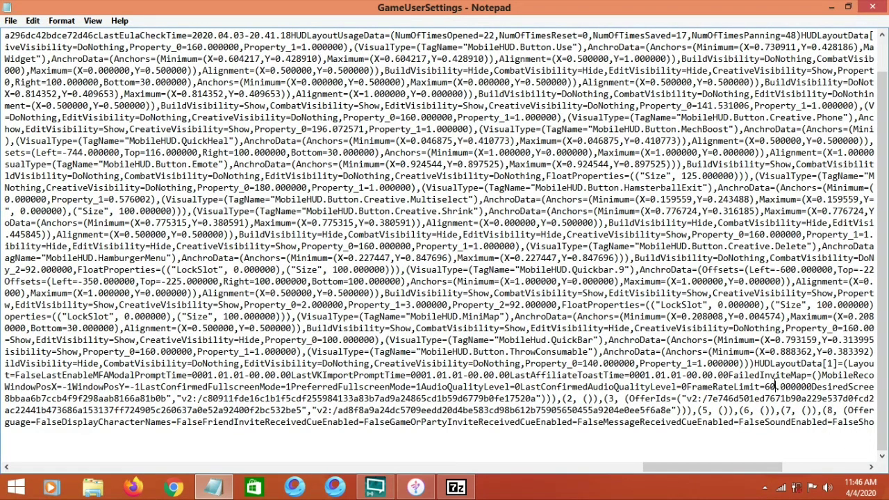
key("BackSpace")
key("BackSpace")
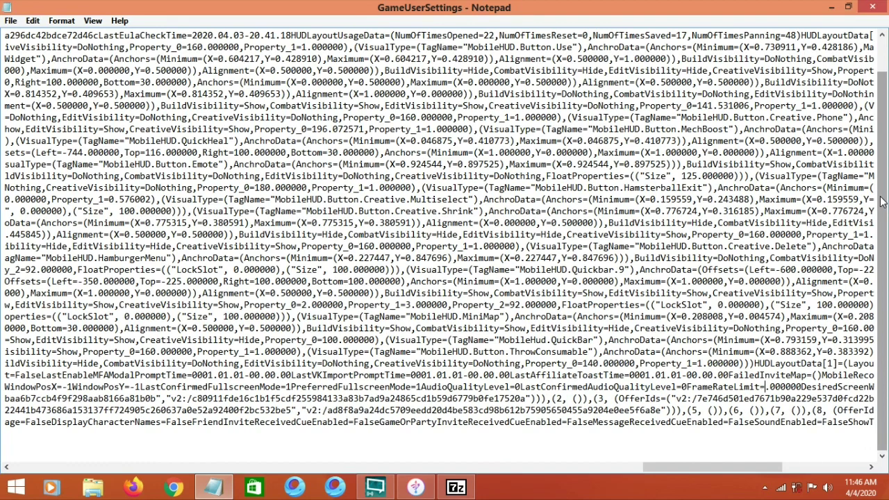
type("12")
key("BackSpace")
key("BackSpace")
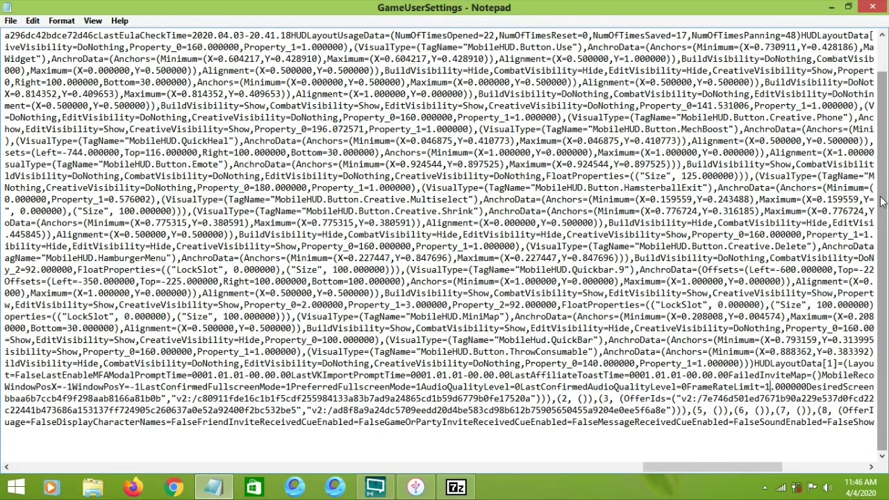
type("999")
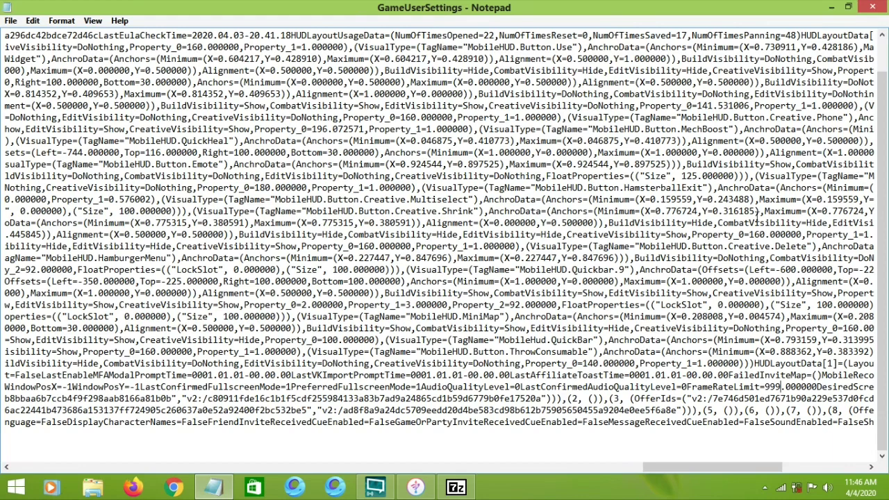
scroll(658, 223, "up", 1)
scroll(160, 217, "down", 1)
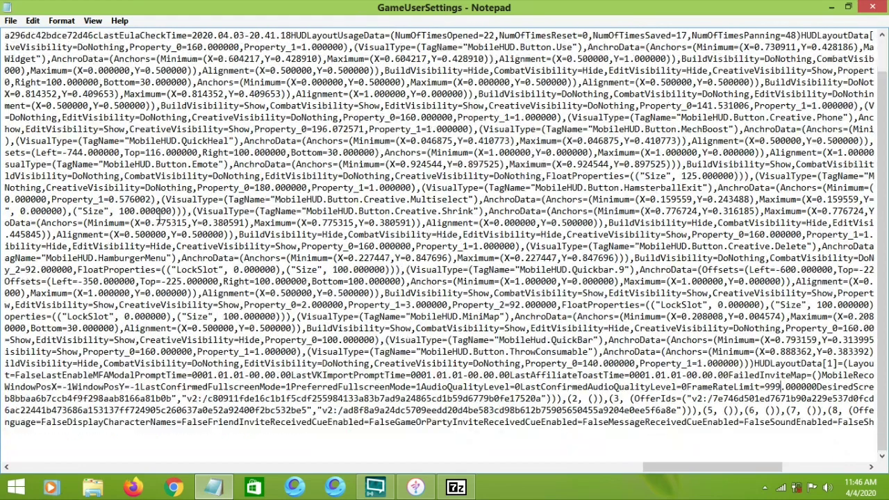
left_click(13, 20)
Save GameUserSettings.ini, confirm updating it inside the Fortnite archive, and close 7-Zip File Manager
left_click(29, 68)
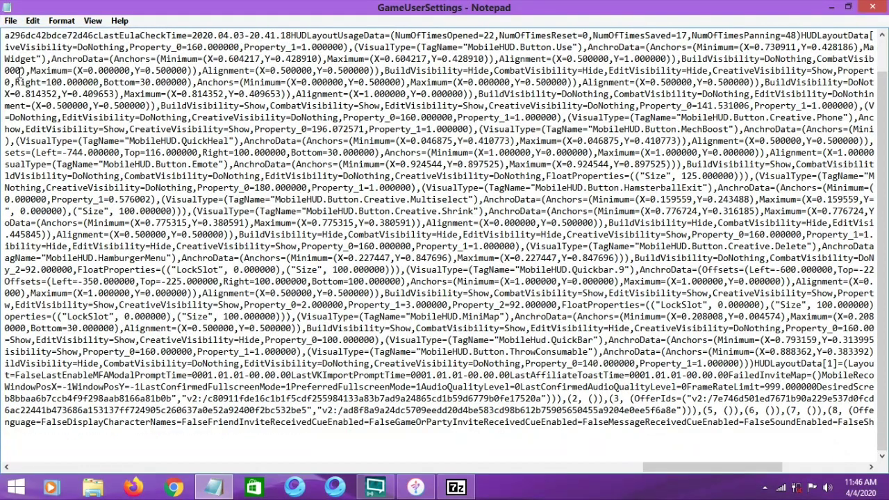
left_click(873, 7)
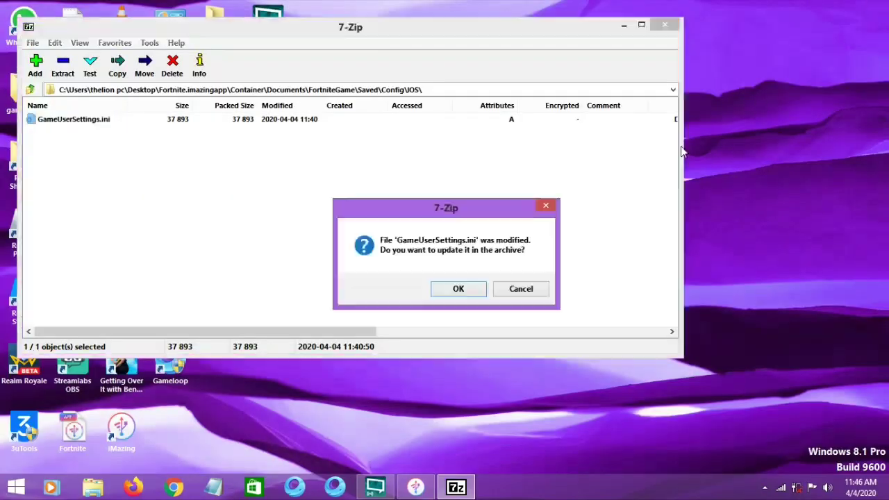
left_click(459, 289)
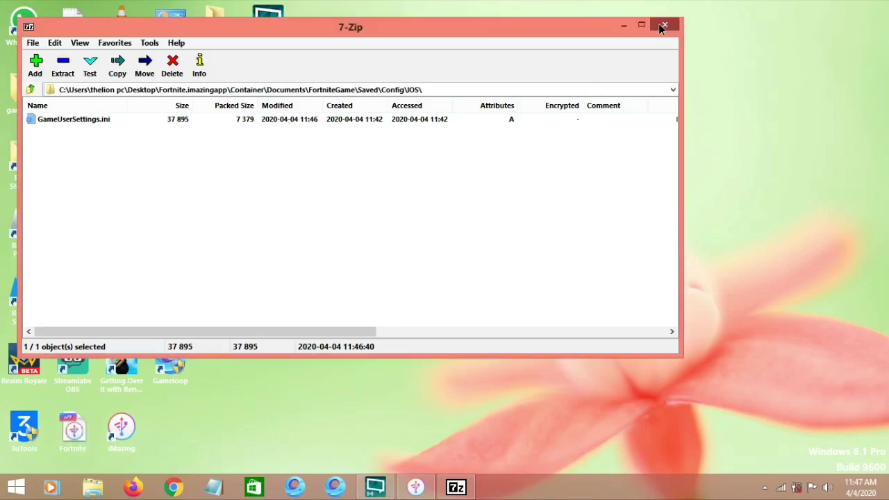
left_click(665, 25)
left_click(125, 440)
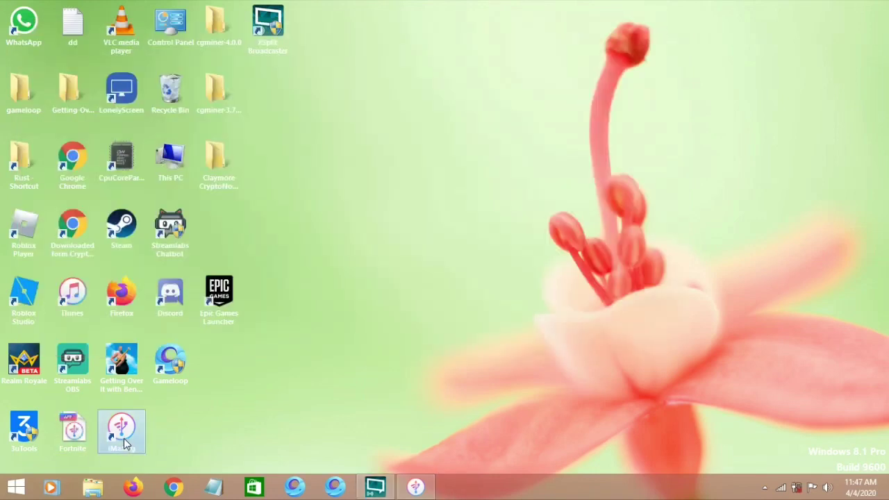
Show the iPhone's installed apps under iMazing's Manage Apps > Device and dismiss the File Explorer restart prompt
left_click(425, 485)
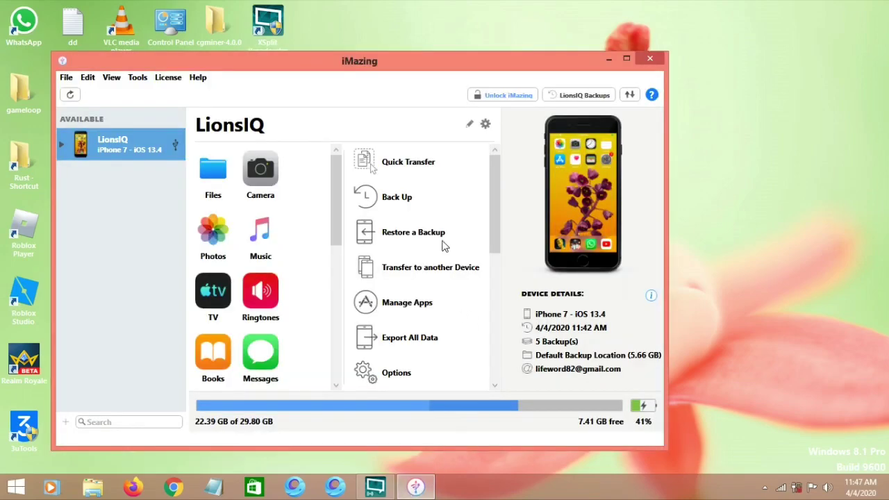
left_click(395, 304)
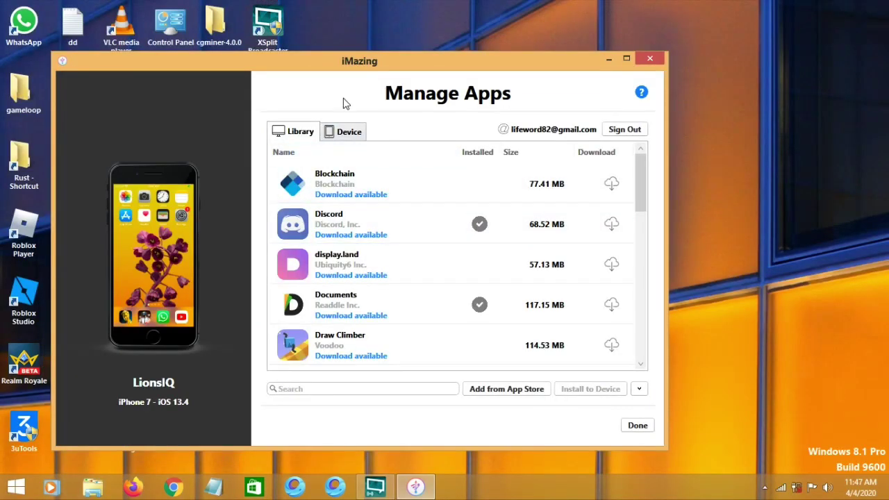
left_click(349, 132)
right_click(352, 301)
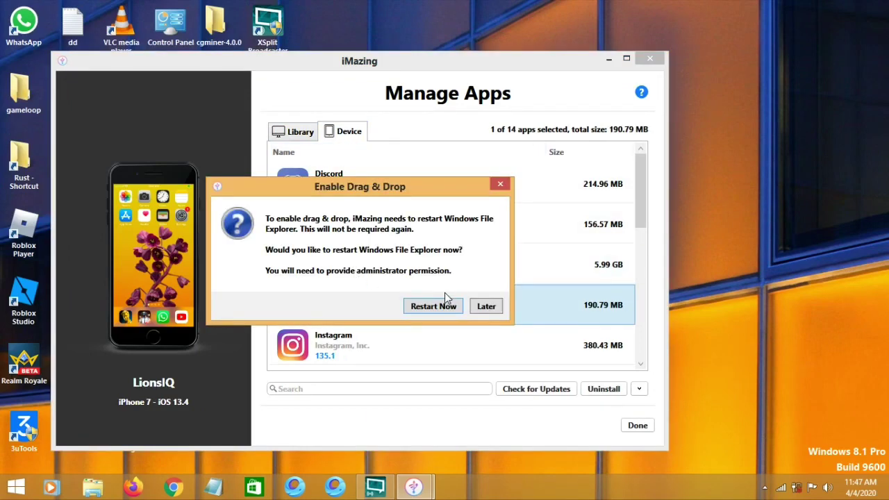
left_click(499, 184)
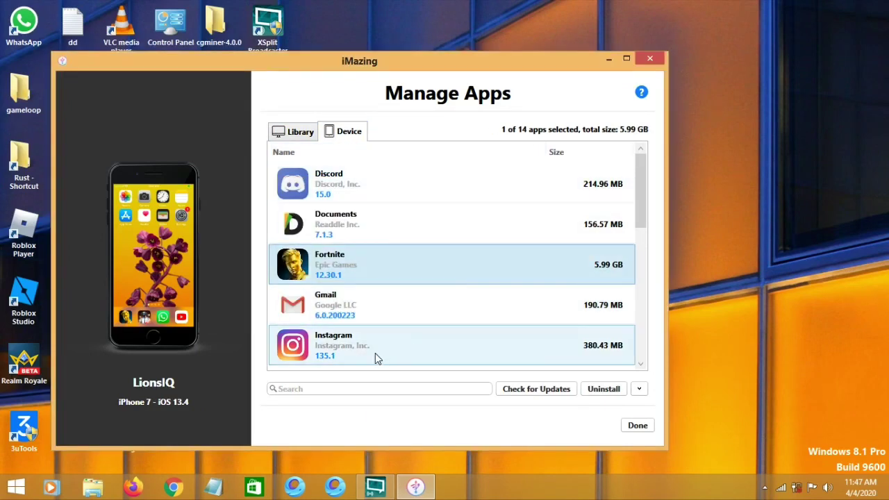
Use Restore App Data on Fortnite with the Fortnite.imazingapp file and confirm with Done
right_click(368, 278)
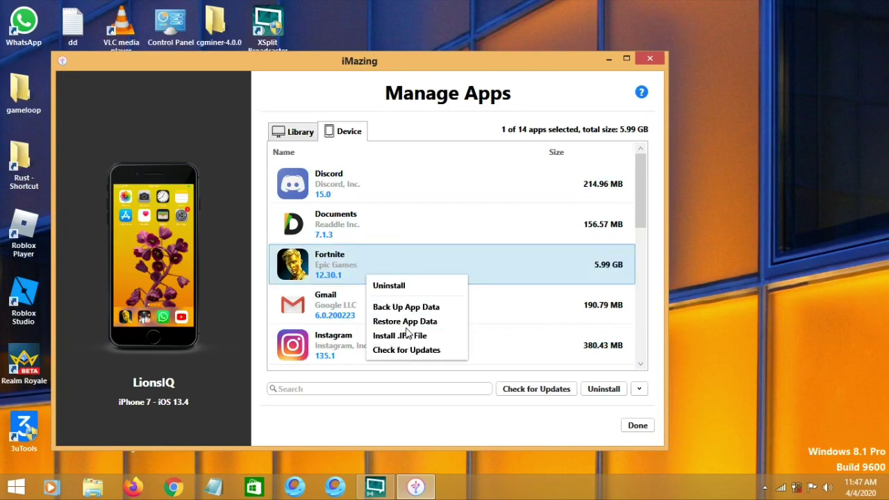
left_click(407, 321)
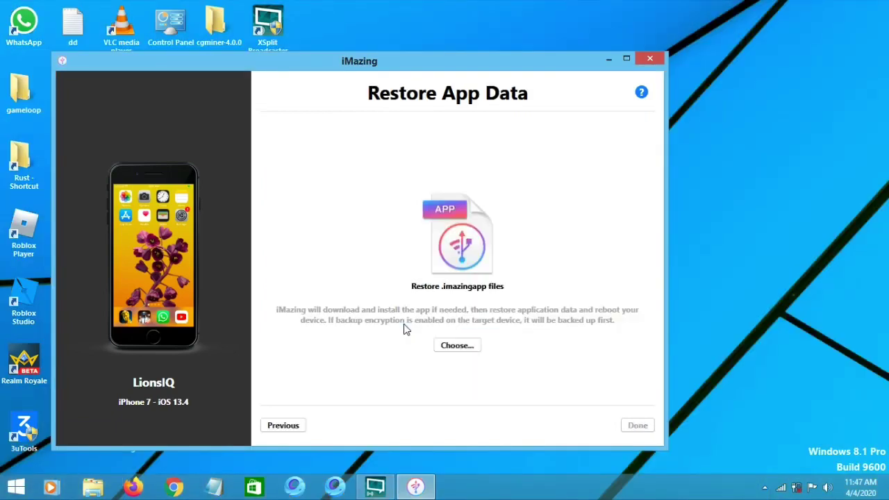
left_click(457, 346)
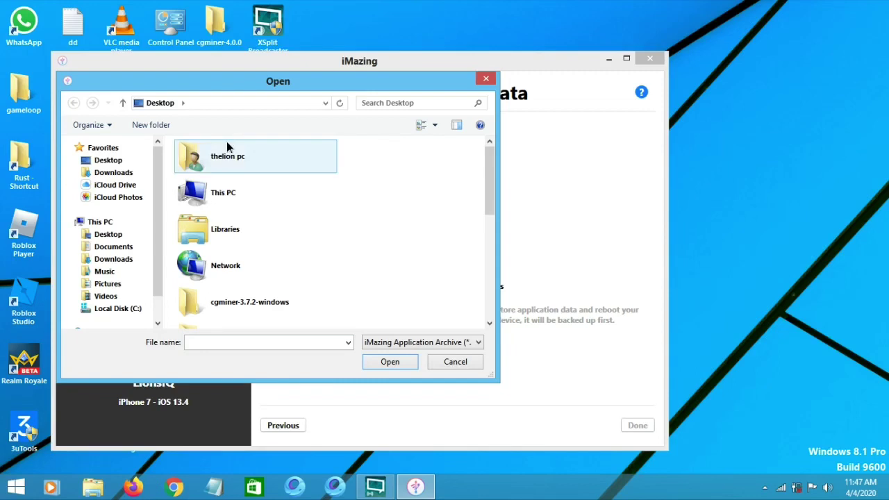
scroll(230, 148, "down", 5)
left_click(204, 240)
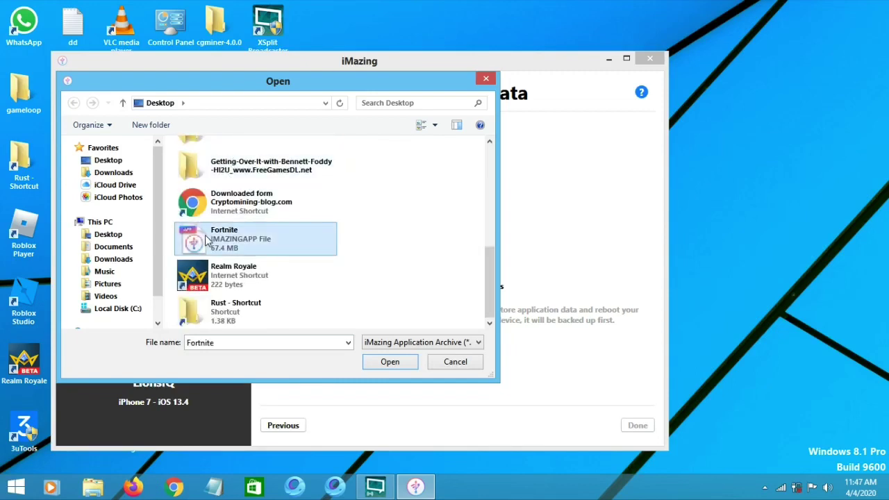
left_click(390, 361)
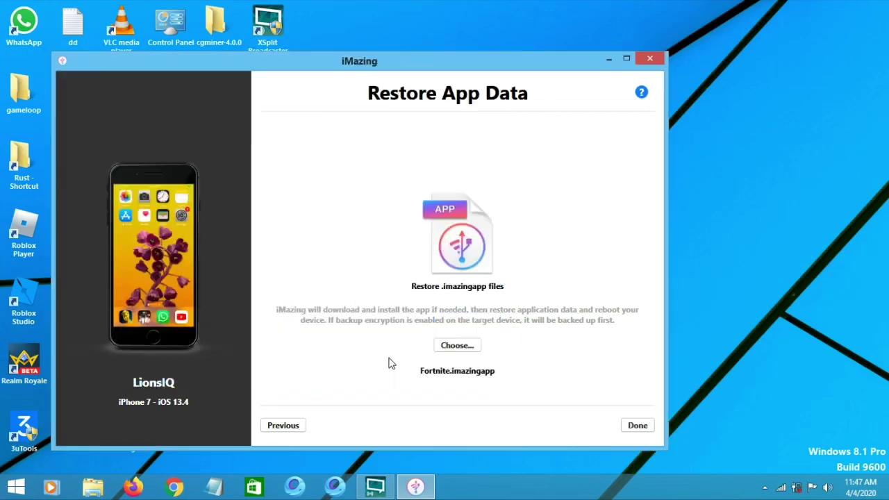
left_click(635, 426)
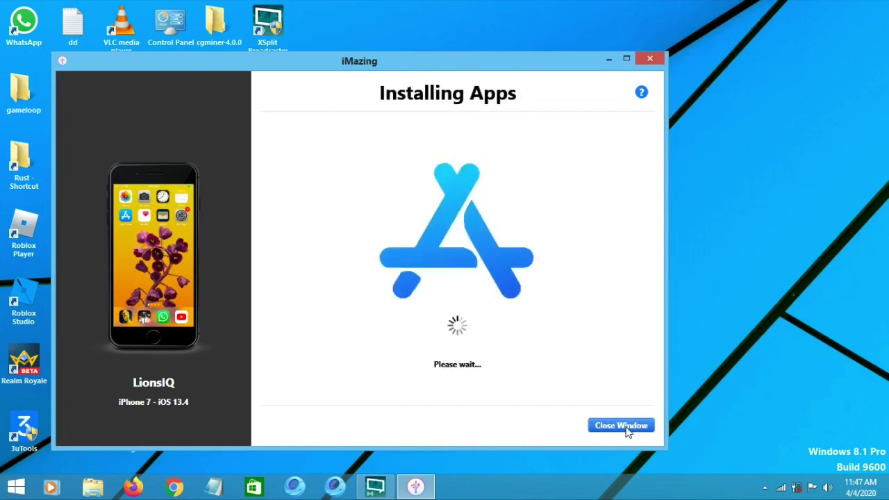